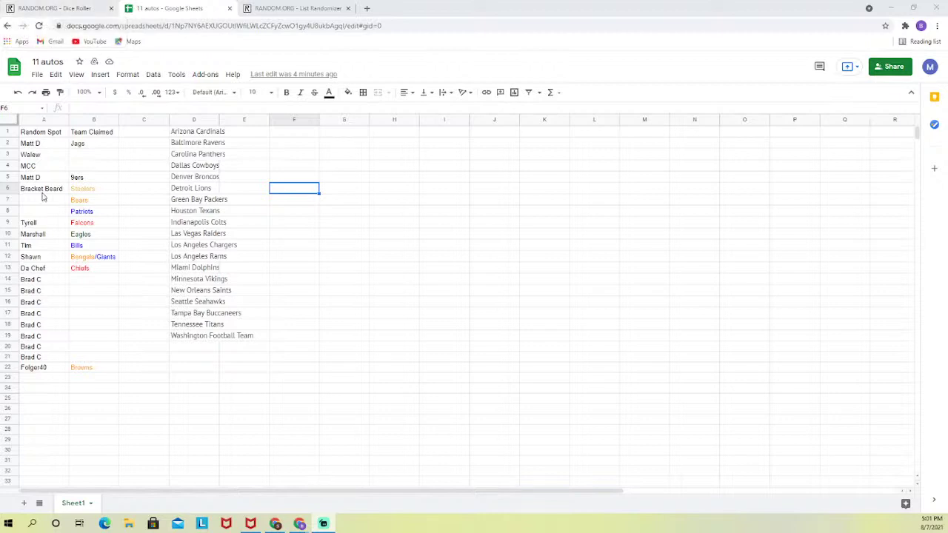
Step: Roll two virtual dice in the RANDOM.ORG Dice Roller
left_click_drag(34, 146, 31, 372)
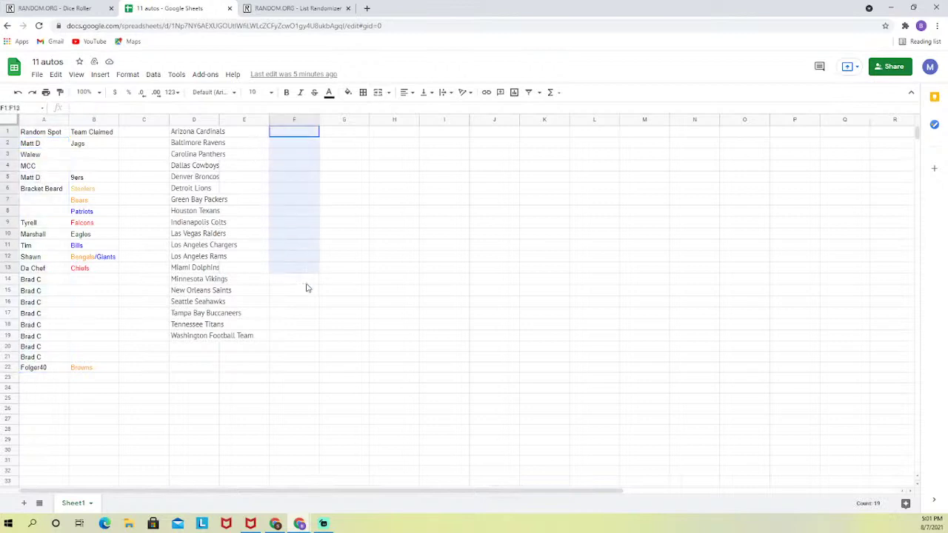
mouse_move(301, 134)
left_mouse_down()
mouse_move(314, 336)
mouse_move(311, 159)
mouse_move(300, 134)
left_mouse_up()
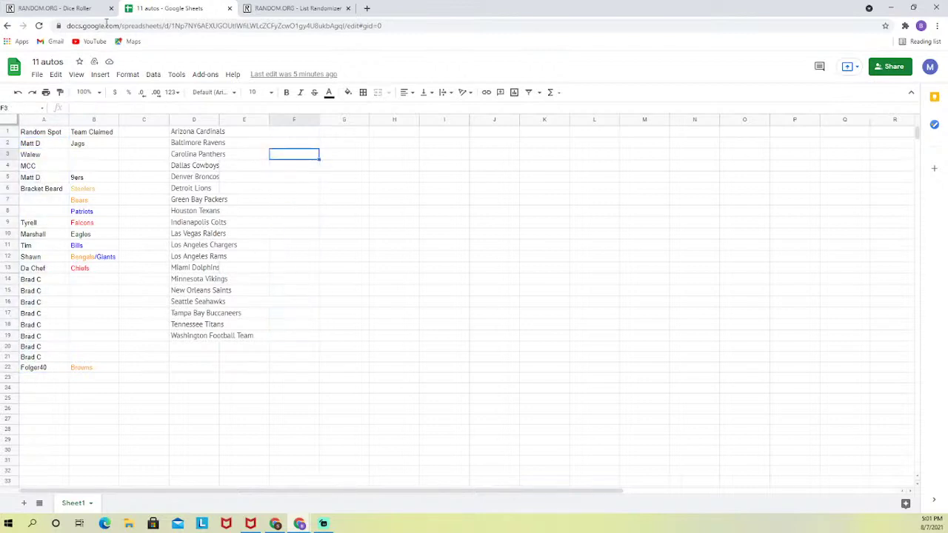
left_click(86, 7)
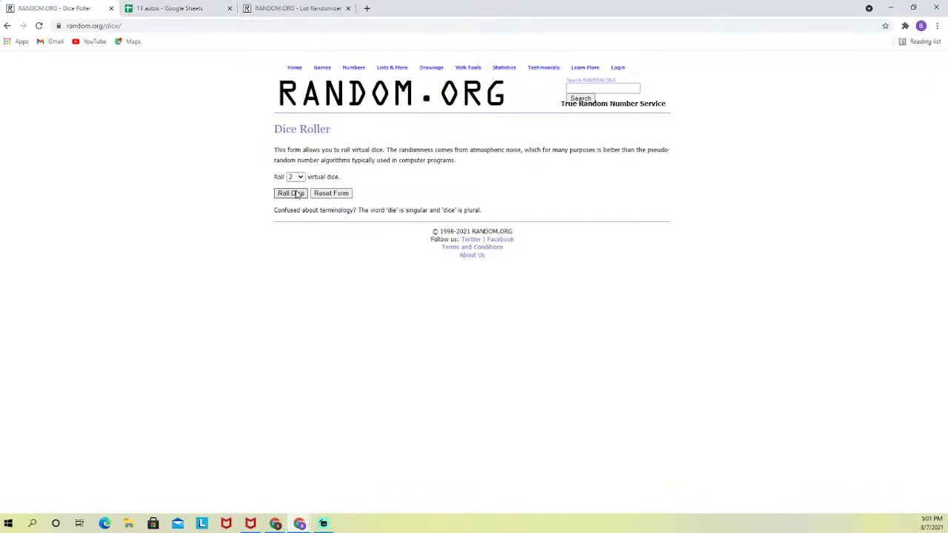
left_click(294, 192)
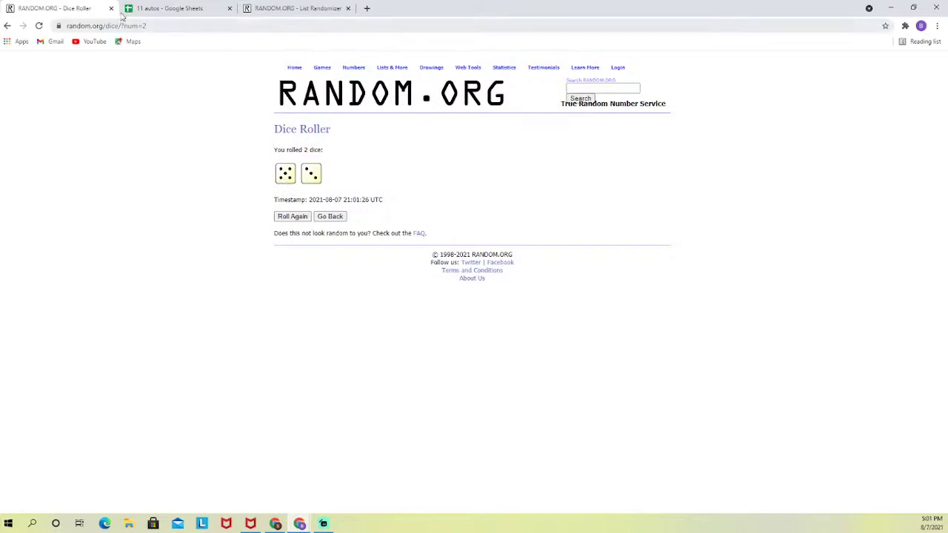
Step: Copy the participant names in A2:A22 of the 11 autos sheet and paste them into the RANDOM.ORG List Randomizer's item field
left_click(204, 6)
left_click_drag(38, 145, 30, 367)
right_click(28, 316)
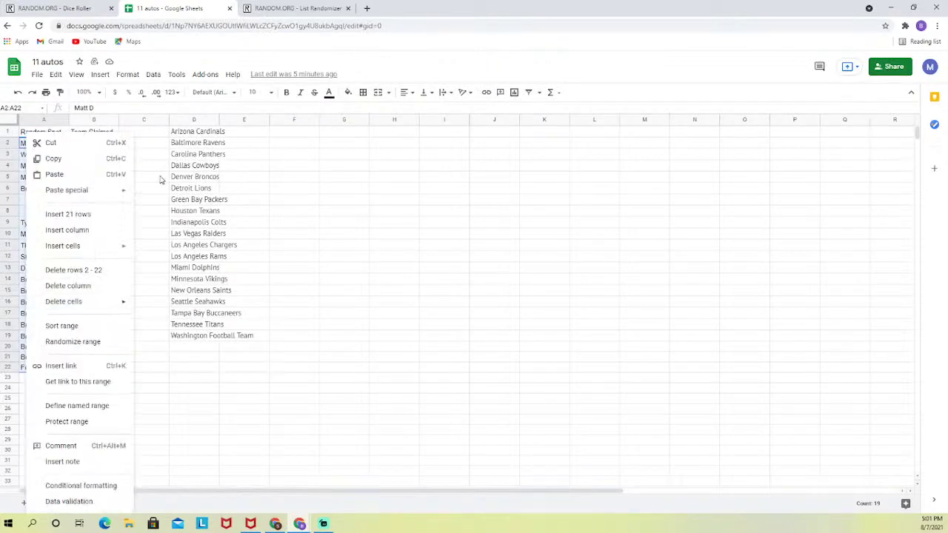
left_click(52, 156)
left_click(324, 6)
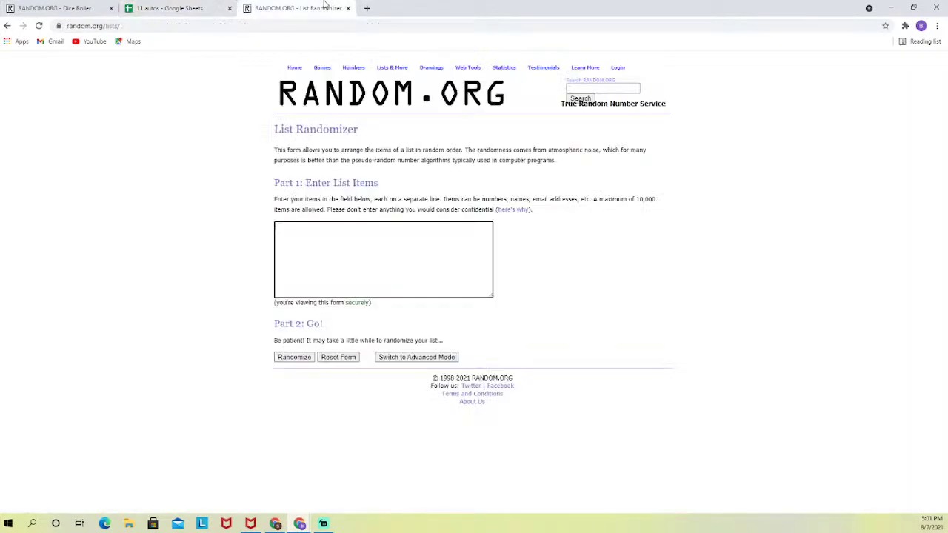
right_click(332, 237)
left_click(396, 314)
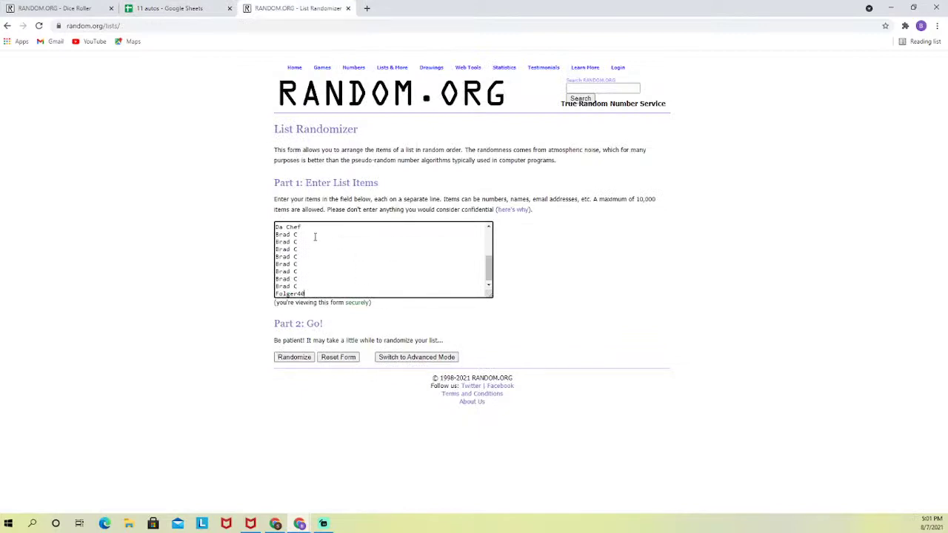
Step: Remove the two blank lines from the middle of the pasted participant list and check its remaining entries
scroll(313, 235, "up", 2)
scroll(313, 235, "up", 5)
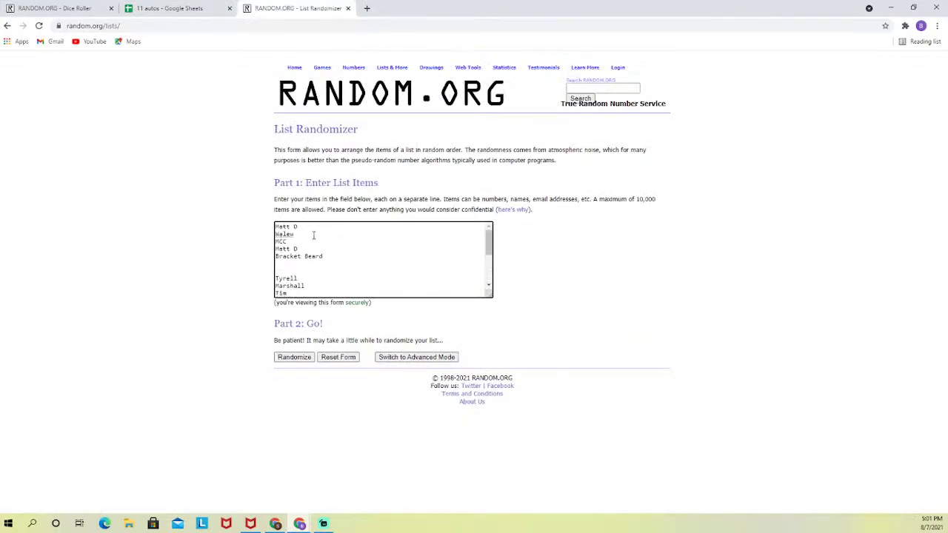
left_click(276, 277)
key("BackSpace")
key("BackSpace")
scroll(448, 235, "down", 3)
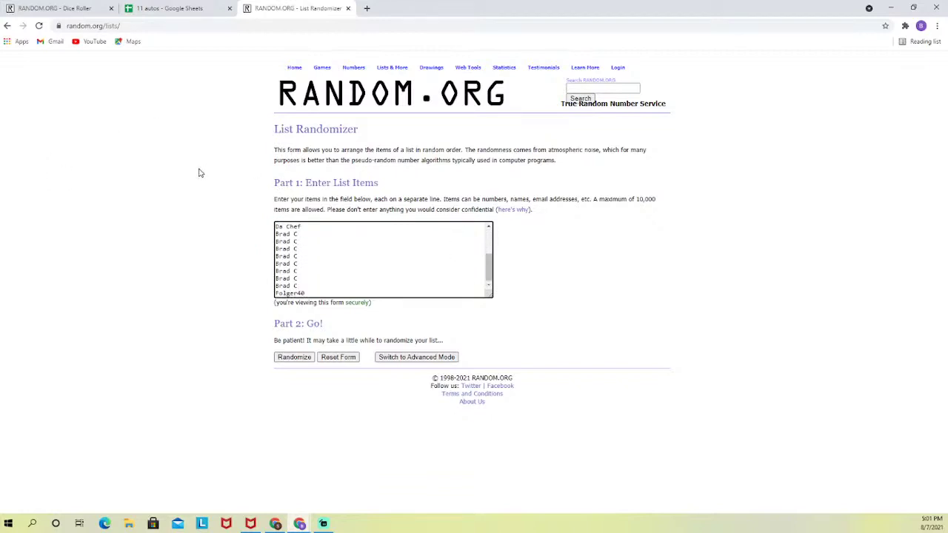
Step: Randomize the participant list eight times, rechecking the sheet before the first shuffle and the dice roll before the last
left_click(176, 7)
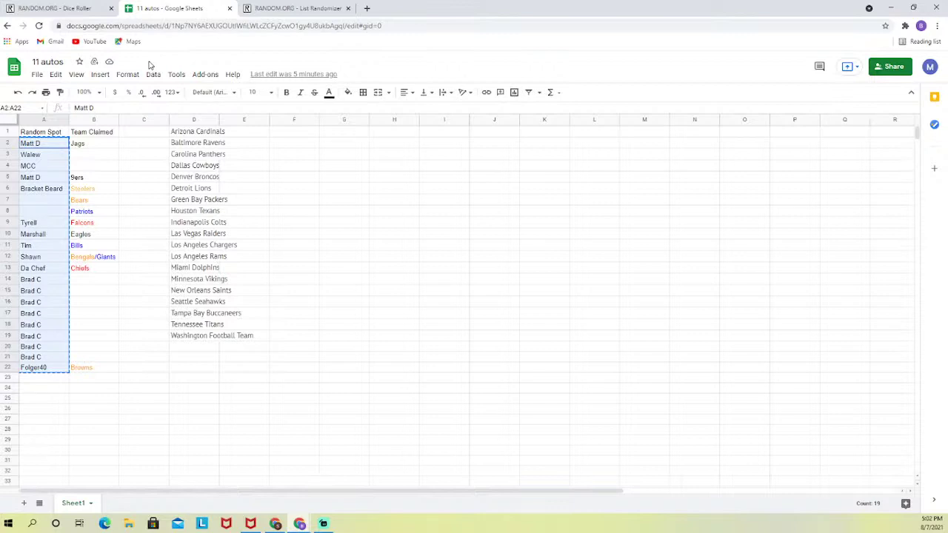
left_click(273, 10)
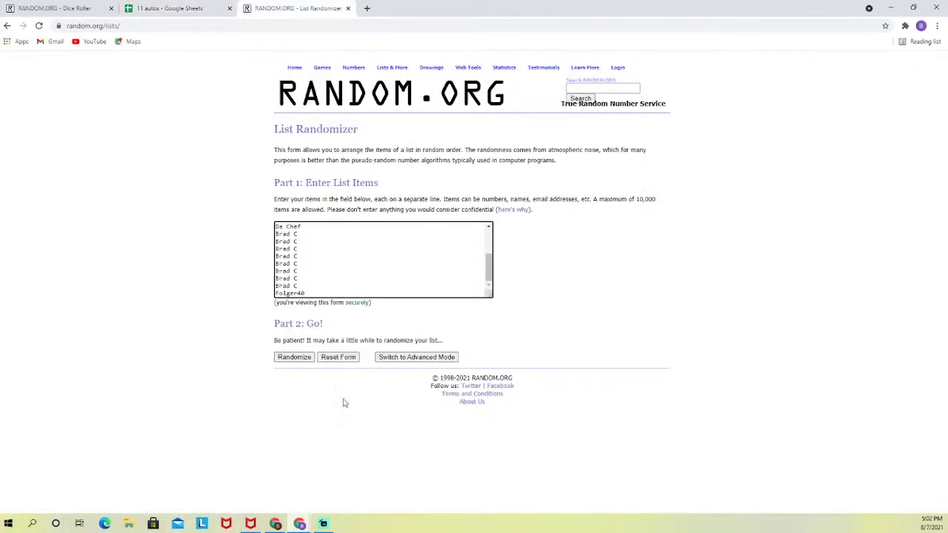
left_click(294, 358)
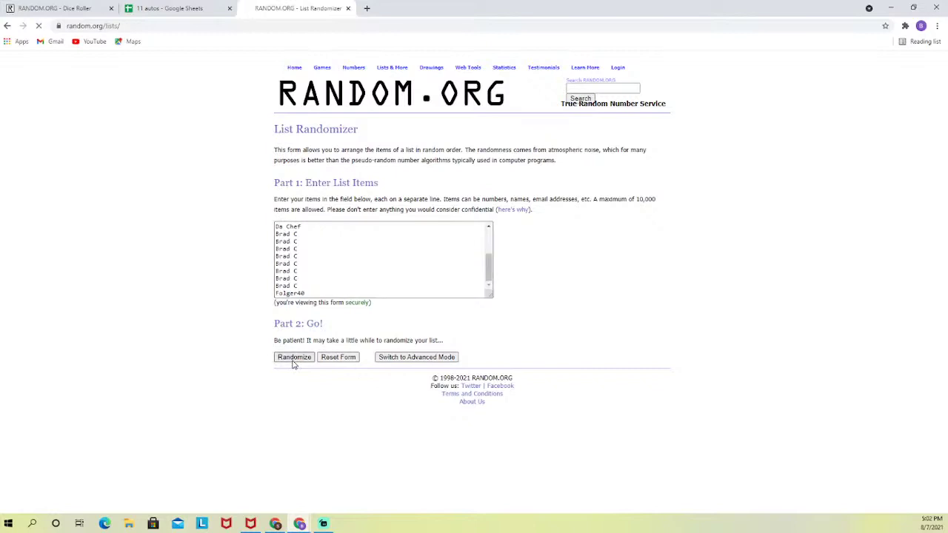
left_click(291, 366)
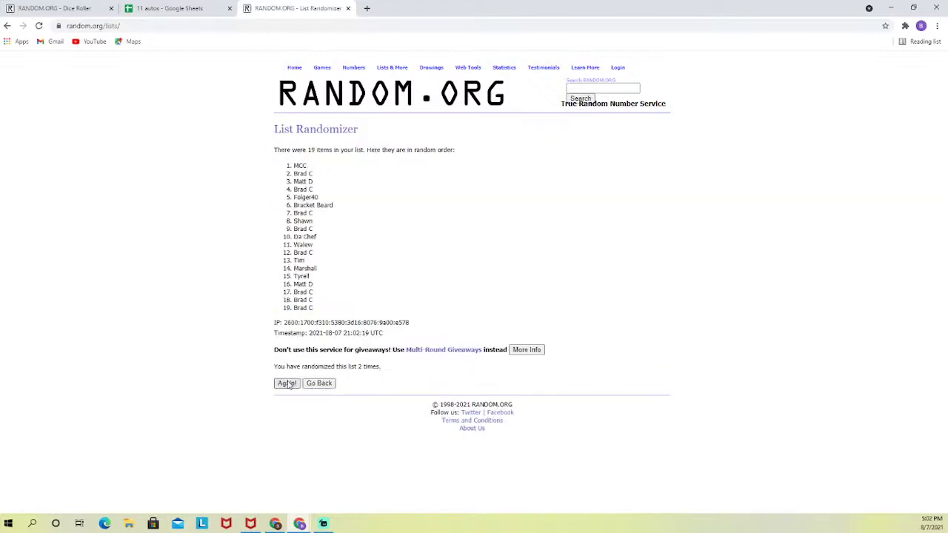
left_click(287, 383)
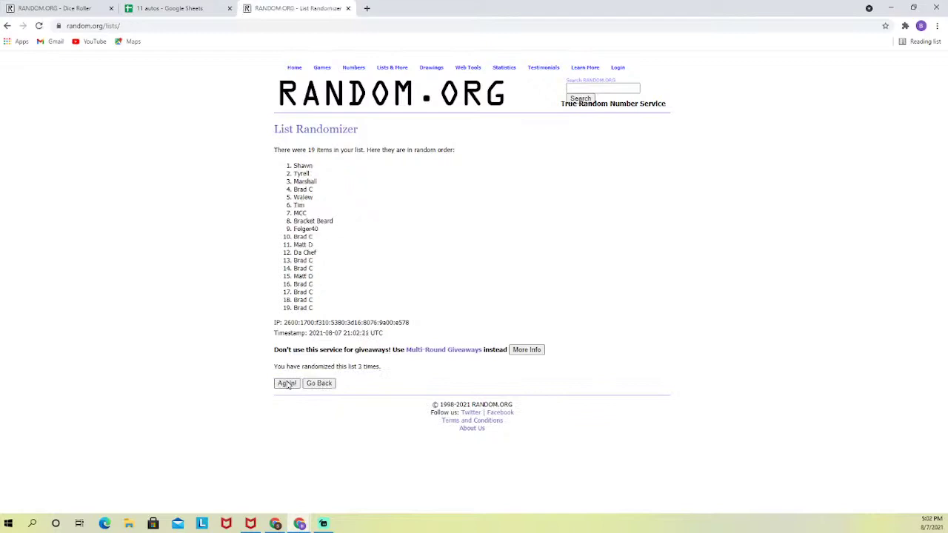
left_click(288, 383)
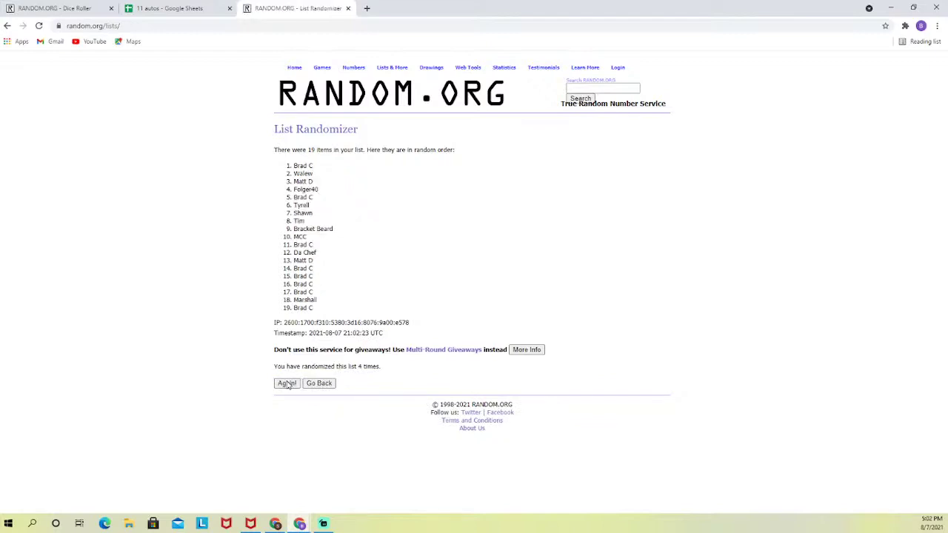
left_click(287, 383)
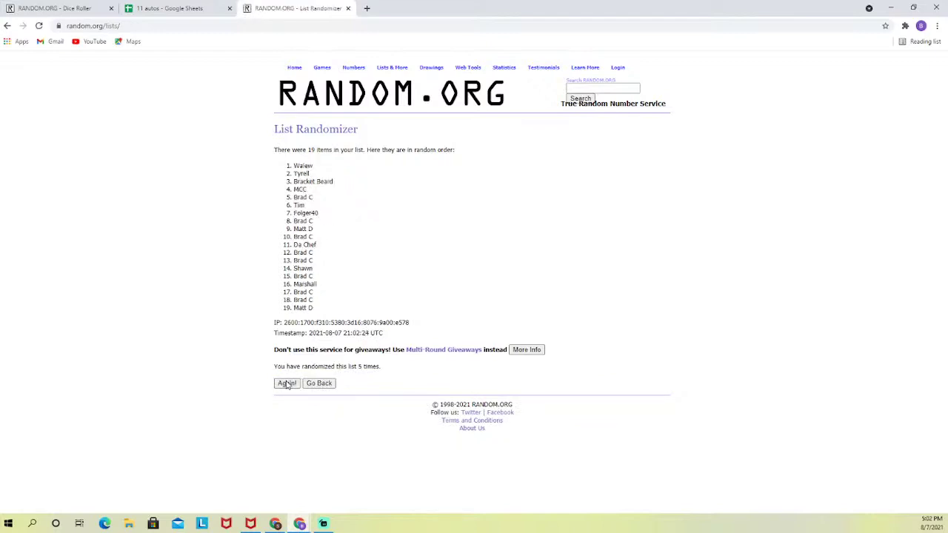
left_click(287, 383)
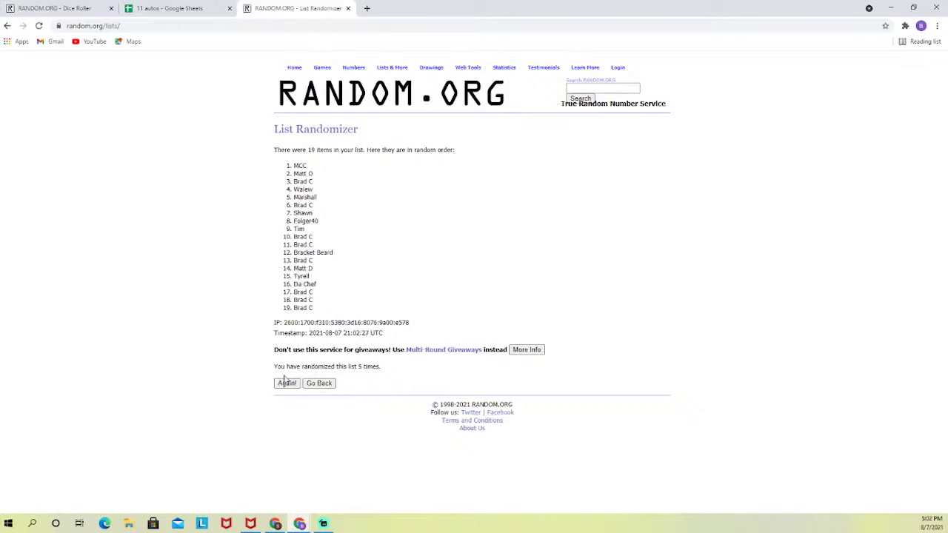
left_click(287, 382)
left_click(48, 9)
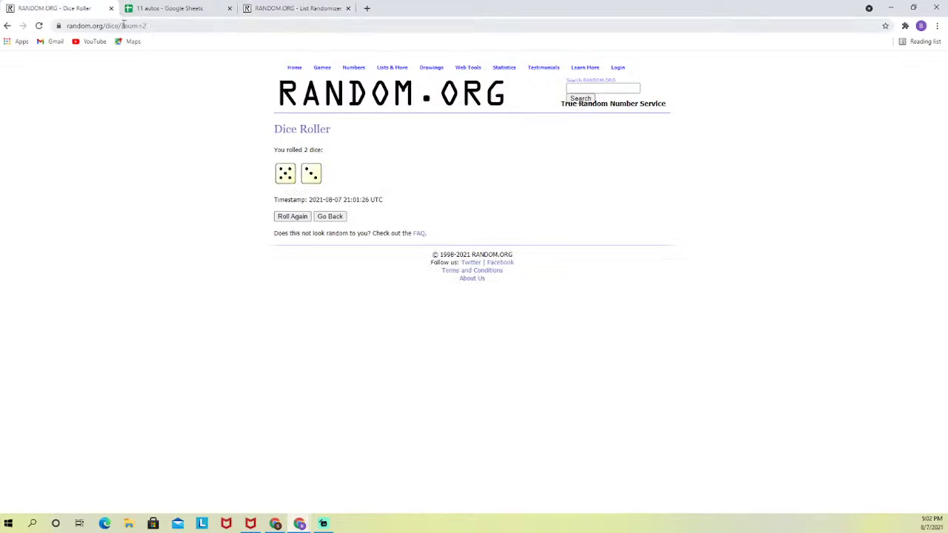
left_click(285, 8)
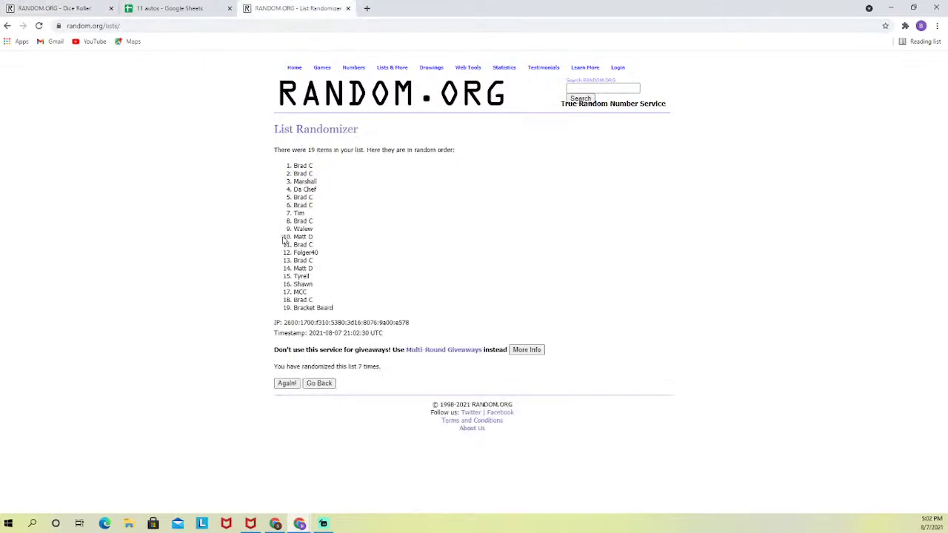
left_click(287, 383)
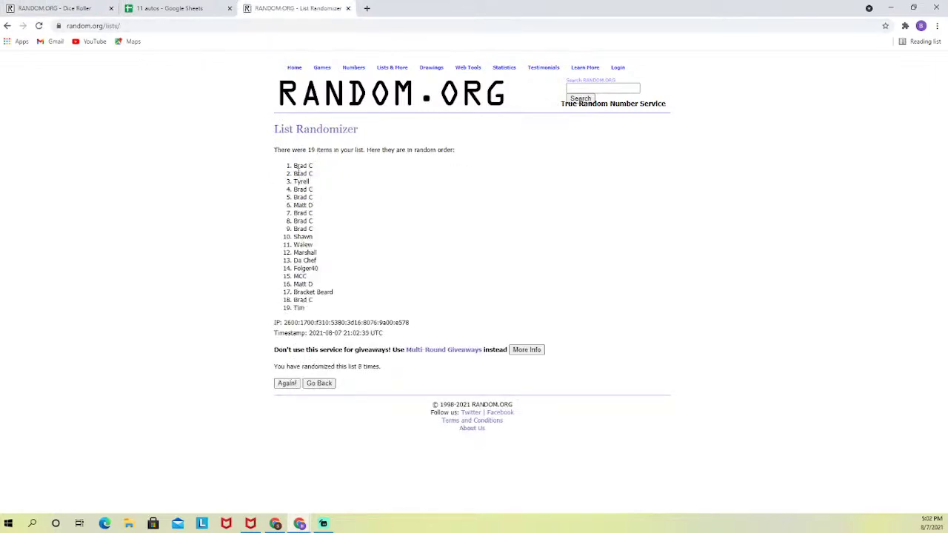
Step: Copy all the randomized names and paste them into the 11 autos sheet from cell F1 down, beside the team list
left_click_drag(291, 169, 317, 308)
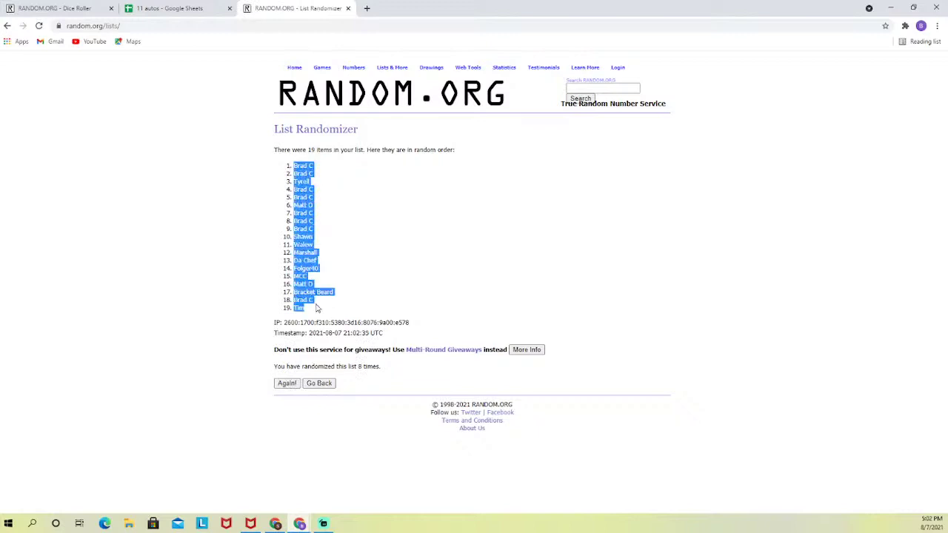
right_click(313, 247)
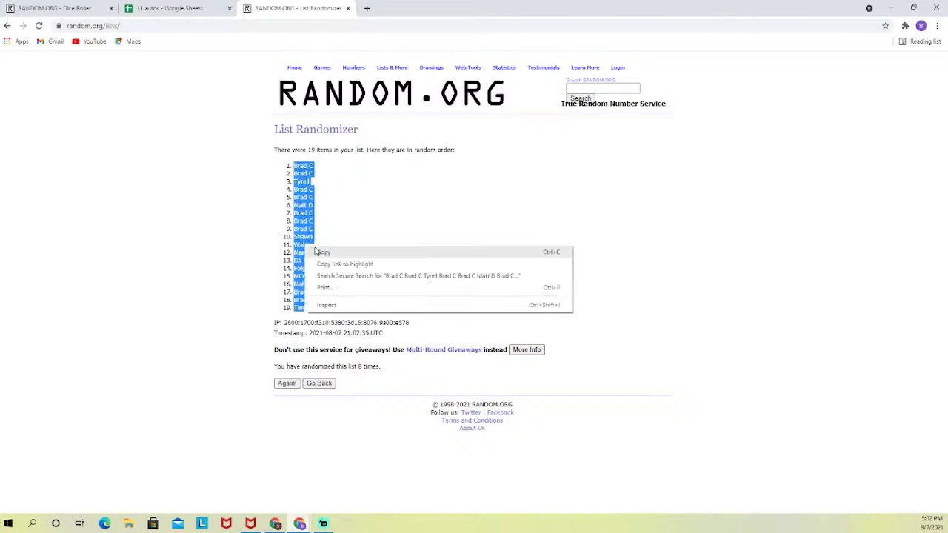
left_click(319, 252)
left_click(180, 10)
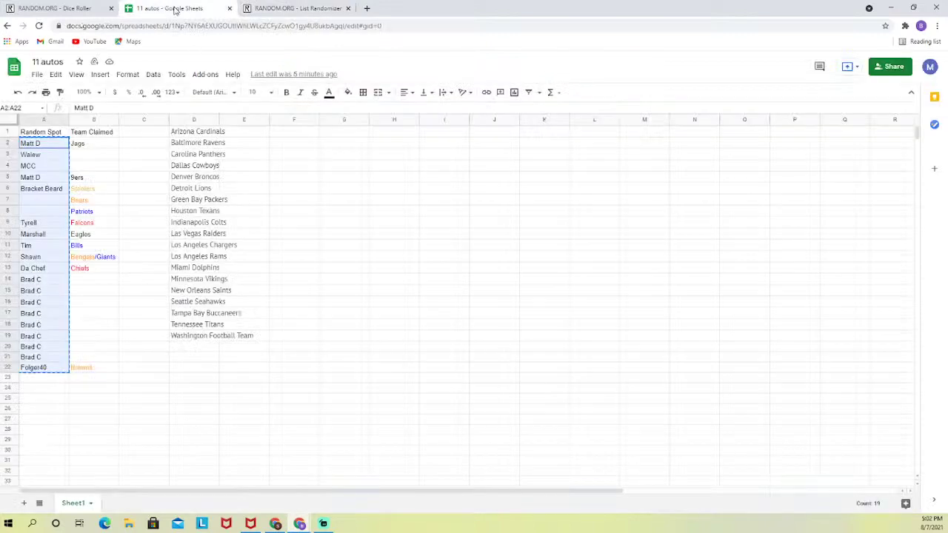
left_click(275, 135)
right_click(276, 139)
left_click(311, 175)
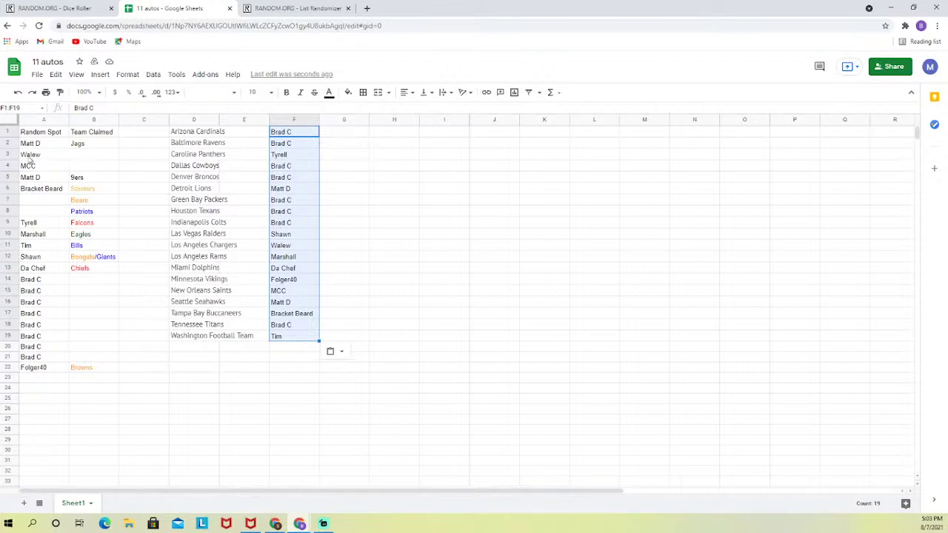
Step: Enter Jets in cell H1
left_click(387, 136)
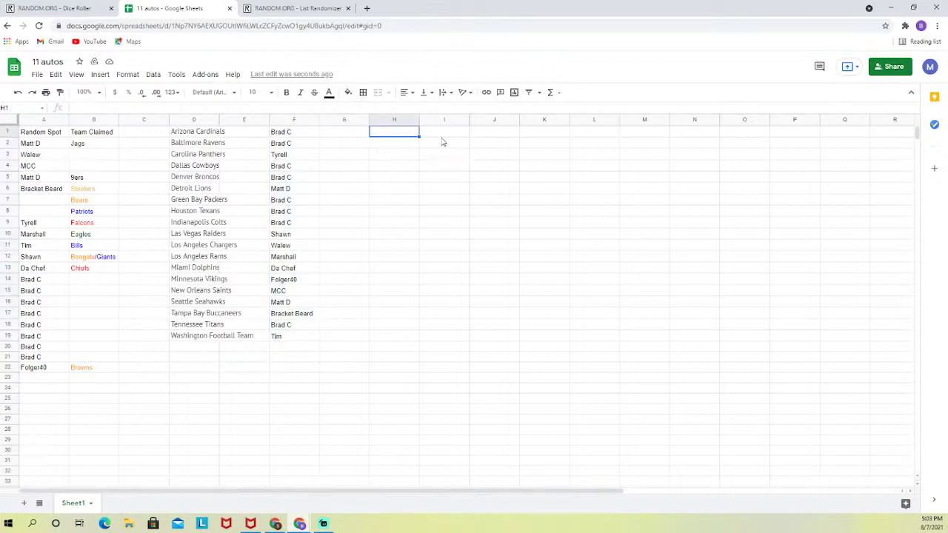
type("Jets")
Step: Return the List Randomizer from its results to the blank list entry form, resubmitting the form data where needed
left_click(274, 5)
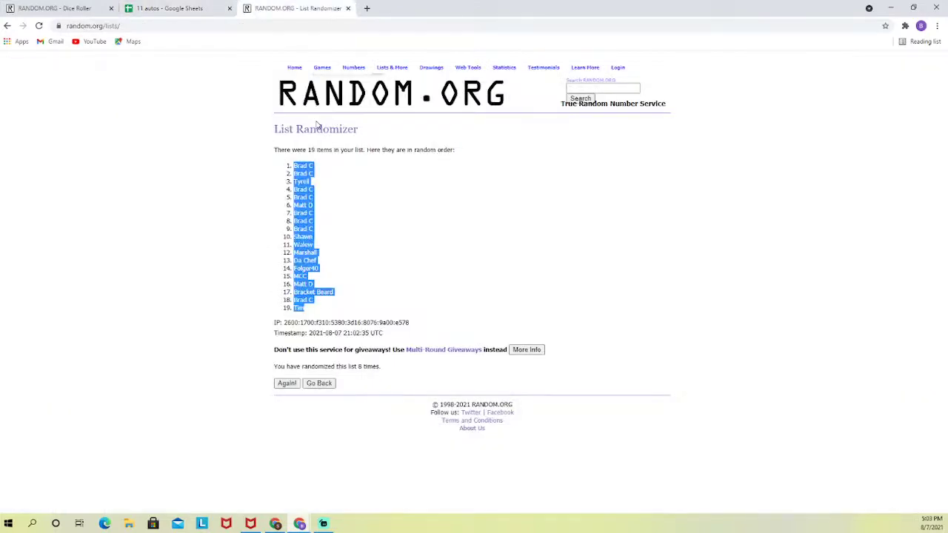
left_click(326, 384)
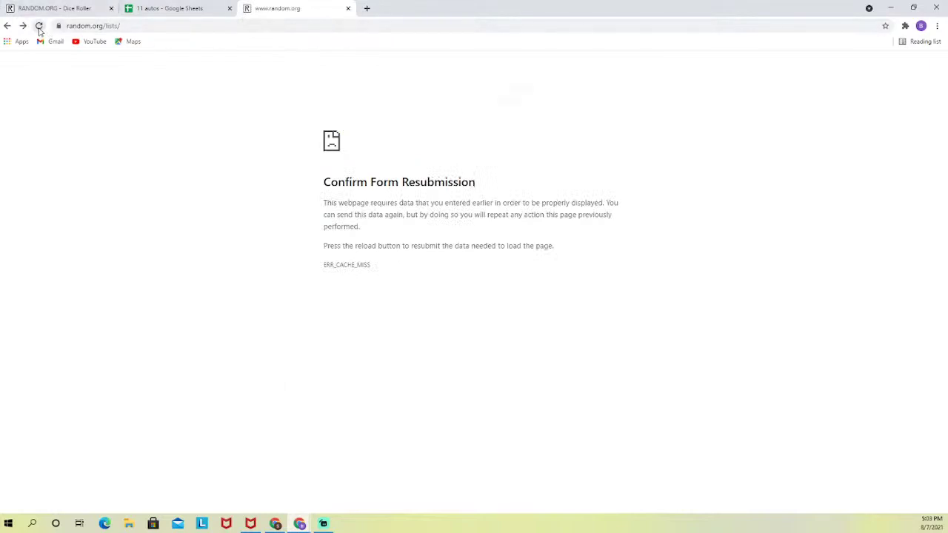
left_click(39, 25)
left_click(510, 101)
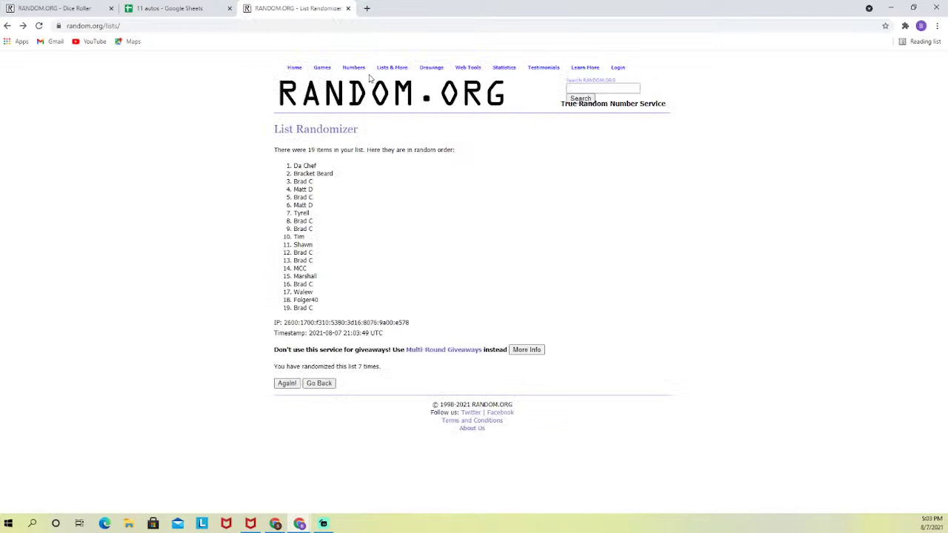
left_click(400, 80)
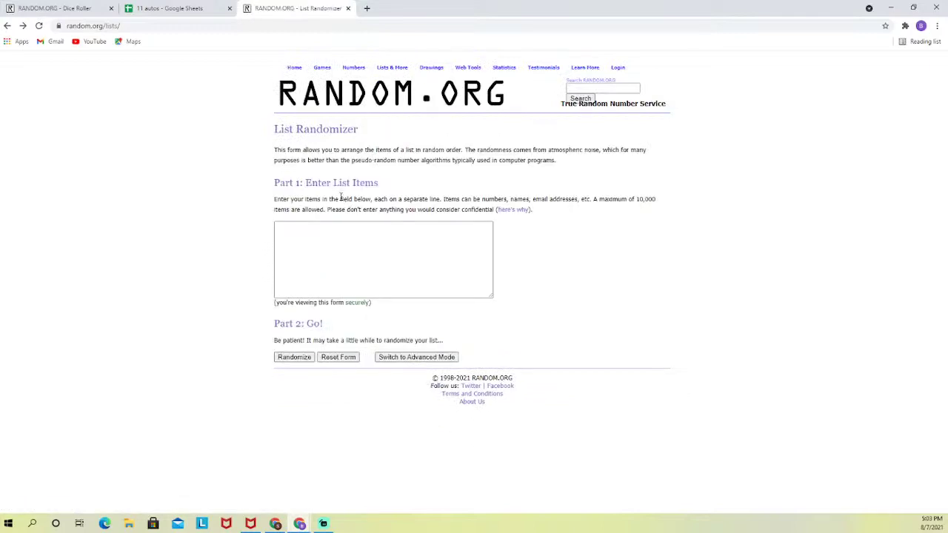
Step: Copy the participant names in A2:A22 of the 11 autos sheet again and paste them into the empty List Randomizer form
left_click(67, 8)
left_click(163, 8)
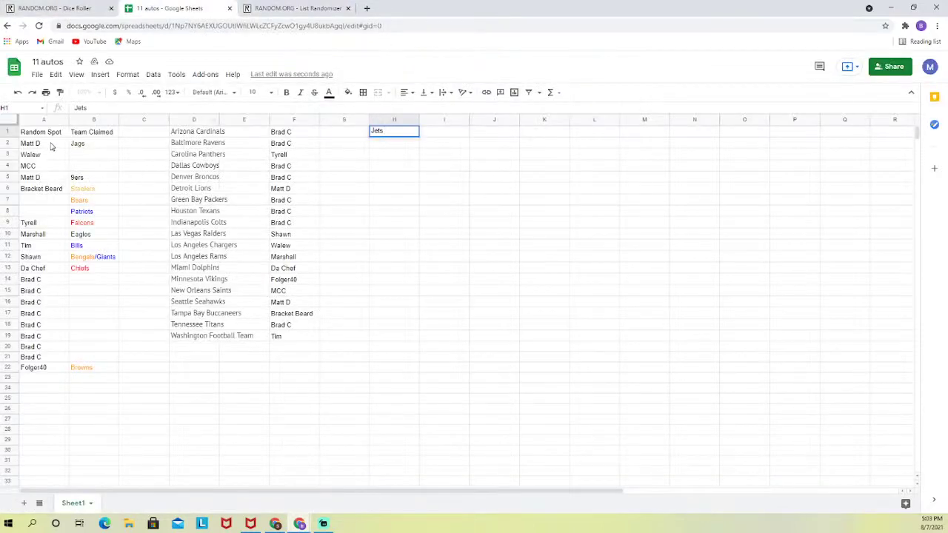
left_click_drag(51, 147, 42, 368)
right_click(42, 363)
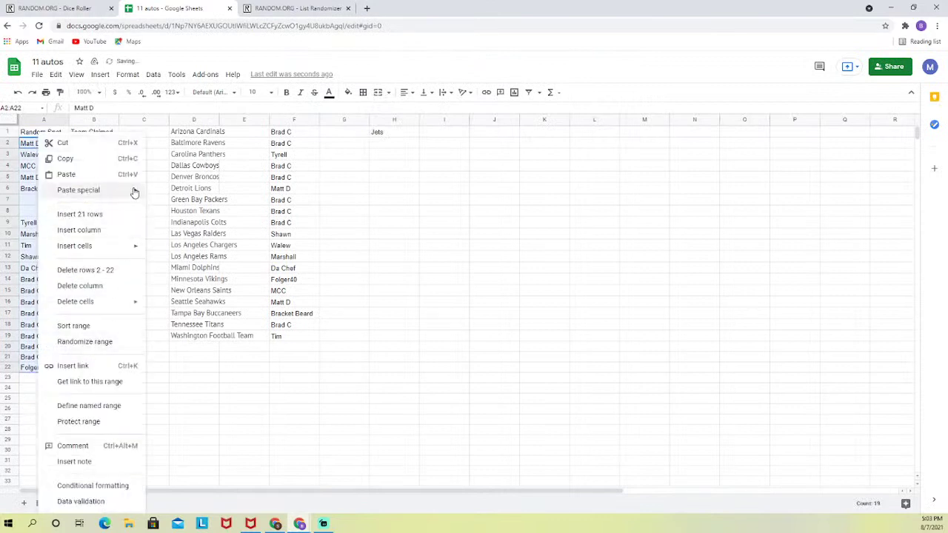
left_click(104, 159)
left_click(296, 8)
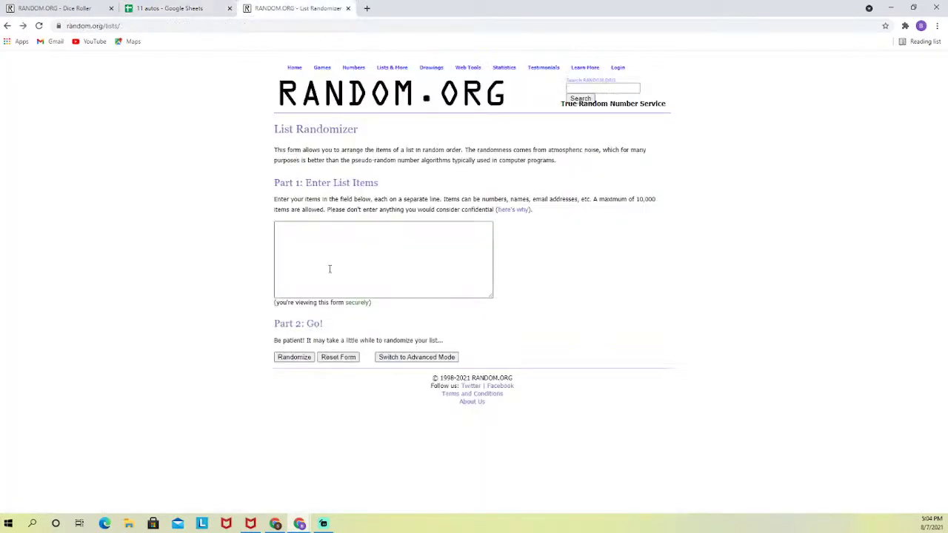
left_click(321, 229)
right_click(322, 229)
left_click(348, 307)
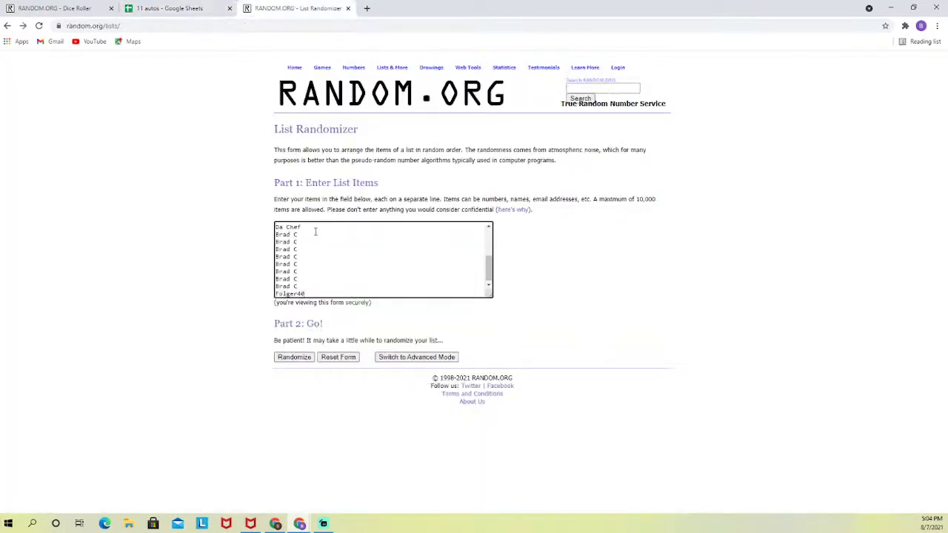
Step: Delete the two empty lines within the newly pasted participant list
scroll(316, 231, "up", 7)
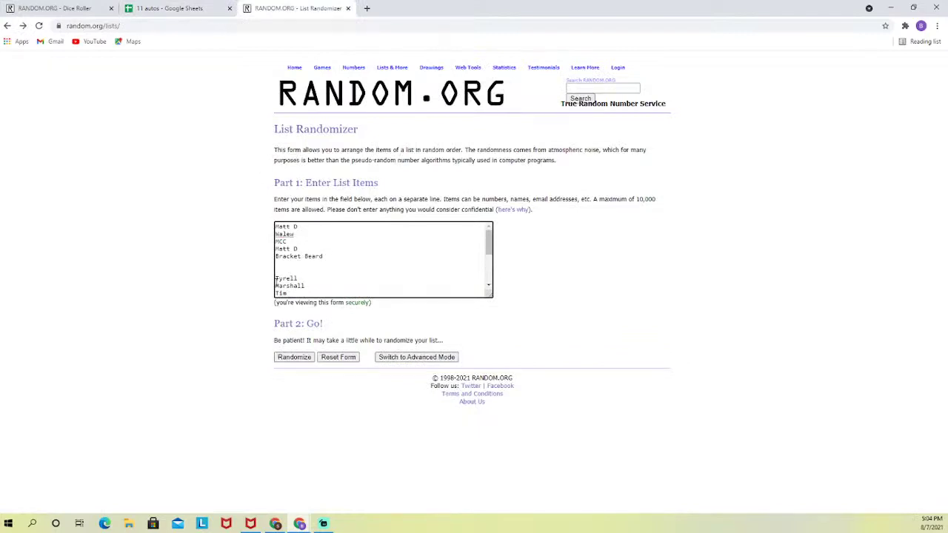
left_click(275, 279)
key("BackSpace")
key("BackSpace")
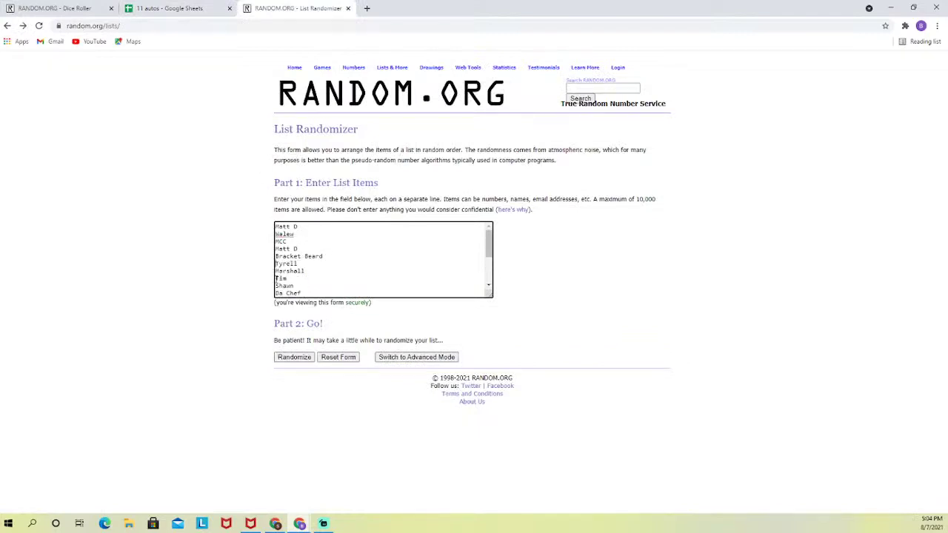
Step: Reroll the two dice in the Dice Roller to get the number of randomizations for the Jets draw
left_click(55, 8)
left_click(293, 216)
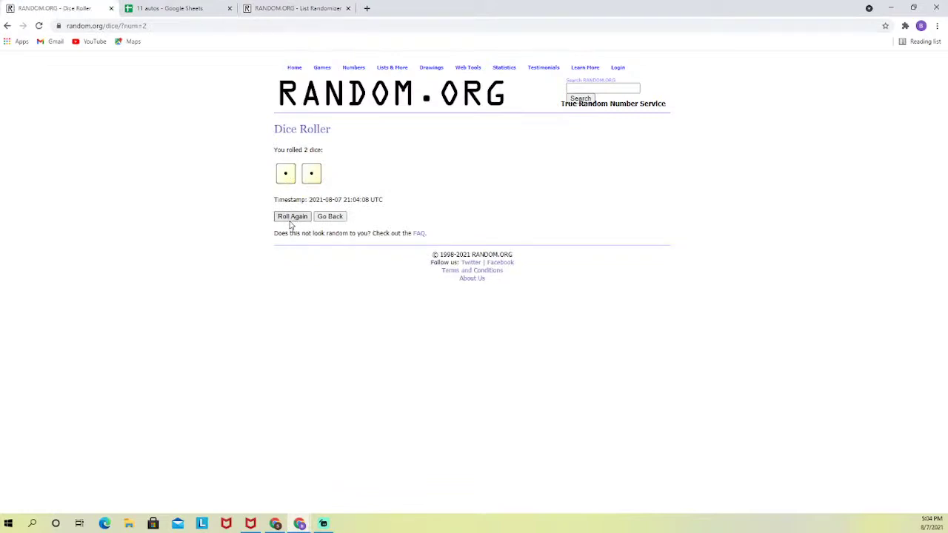
left_click(291, 218)
left_click(304, 219)
Step: Randomize the participant list six times in the List Randomizer, rechecking the dice roll before the final randomization
left_click(287, 7)
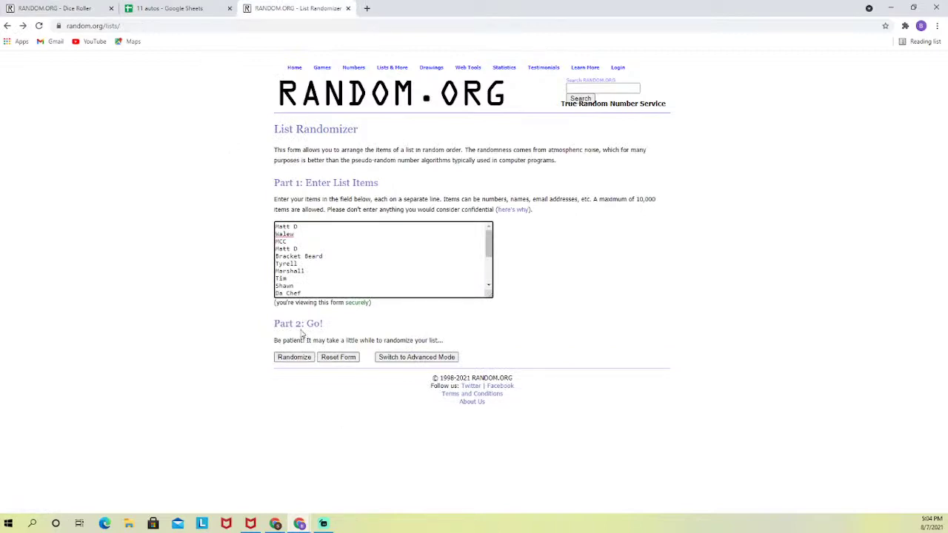
left_click(292, 359)
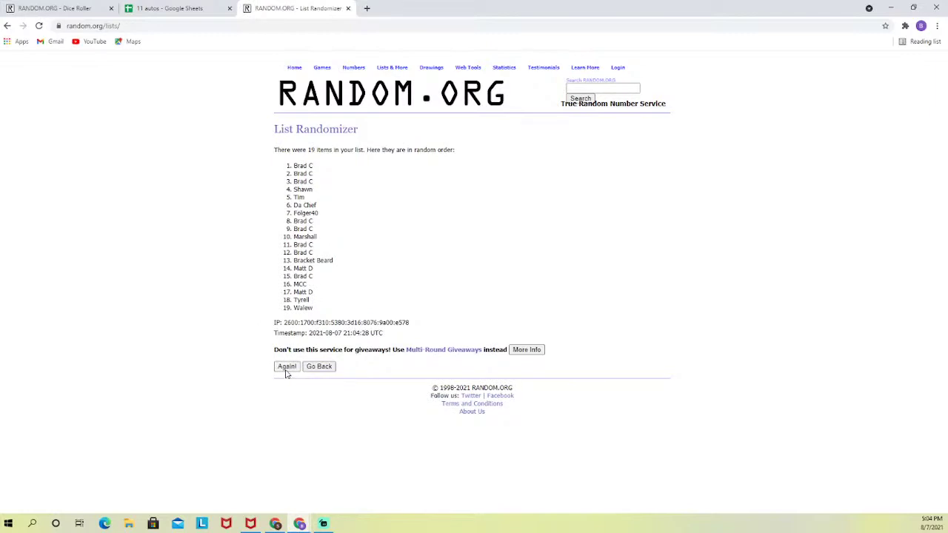
left_click(286, 368)
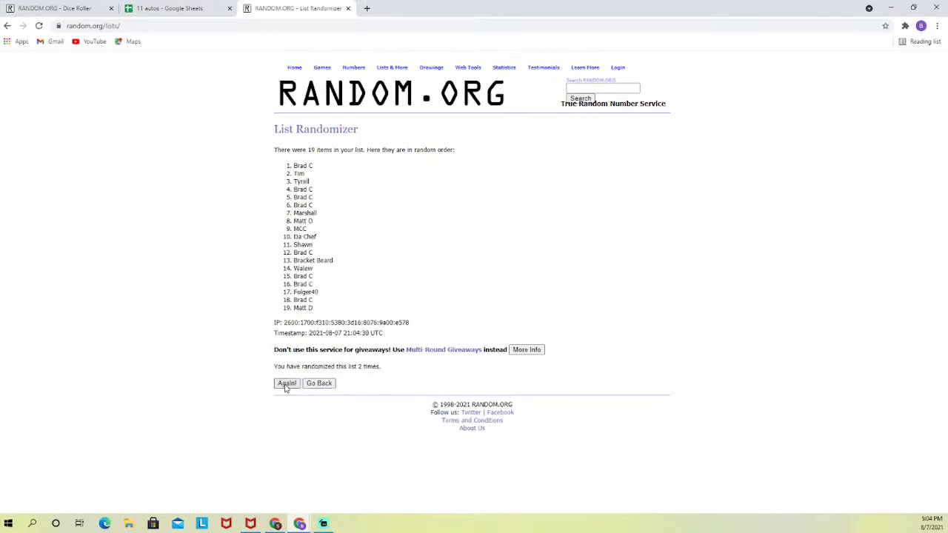
left_click(286, 384)
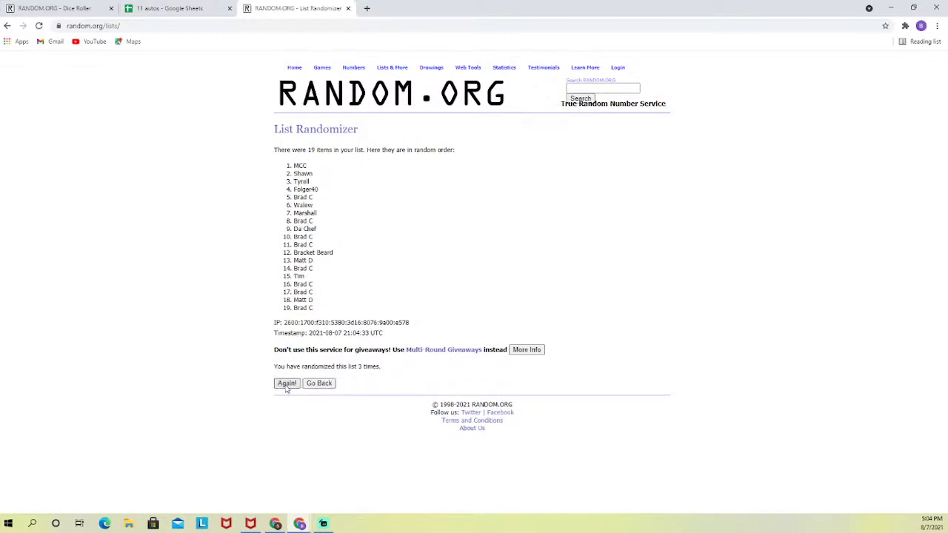
left_click(286, 383)
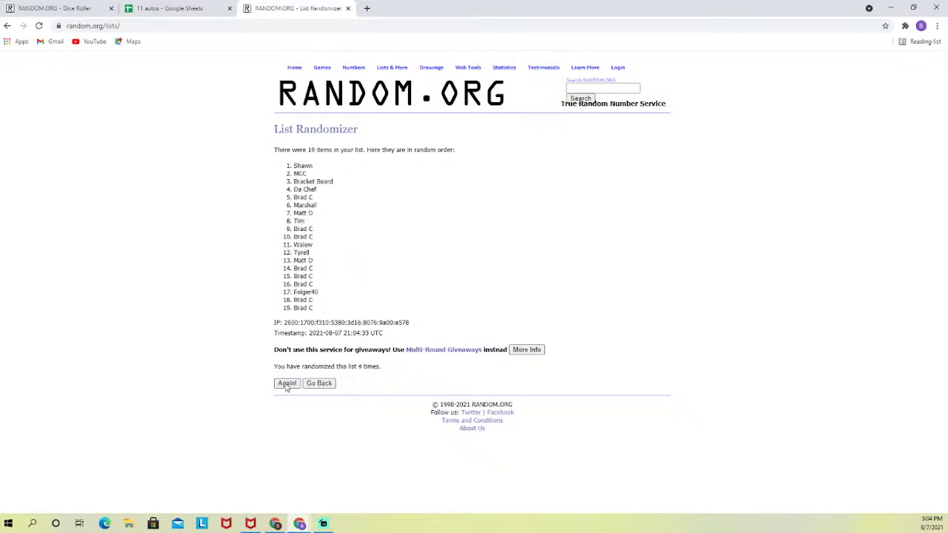
left_click(286, 383)
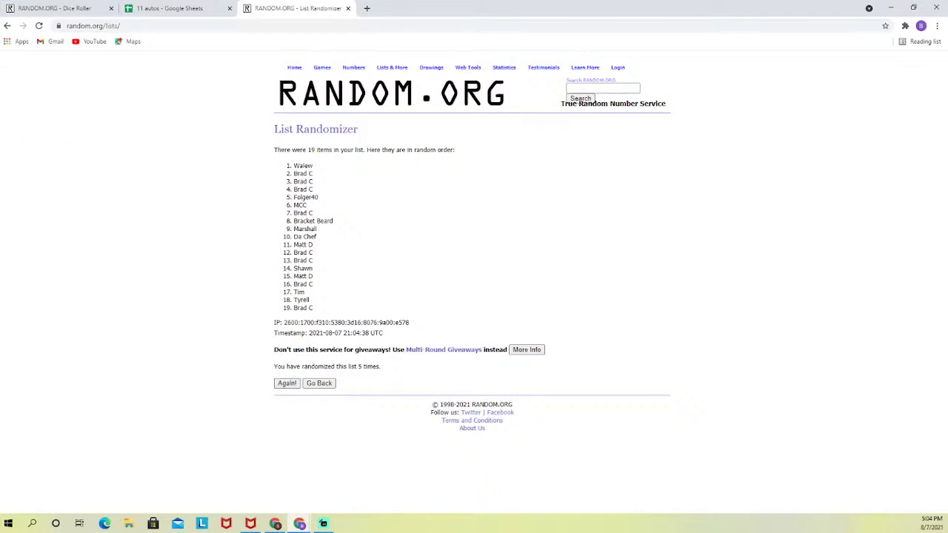
left_click(57, 7)
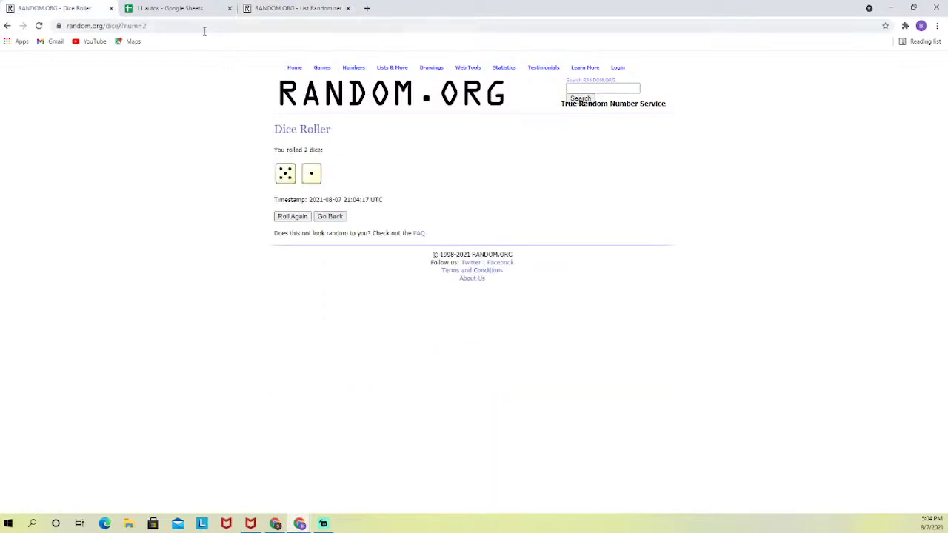
left_click(269, 9)
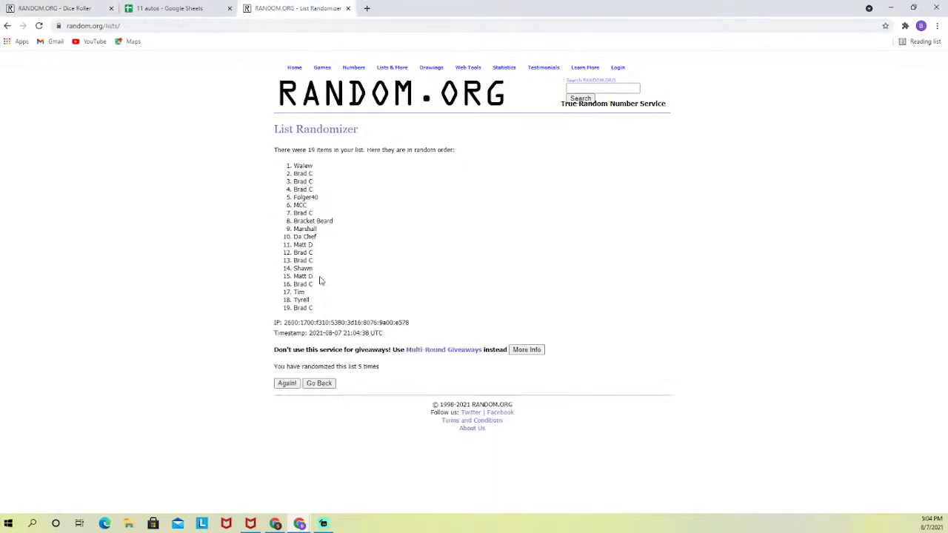
left_click(294, 384)
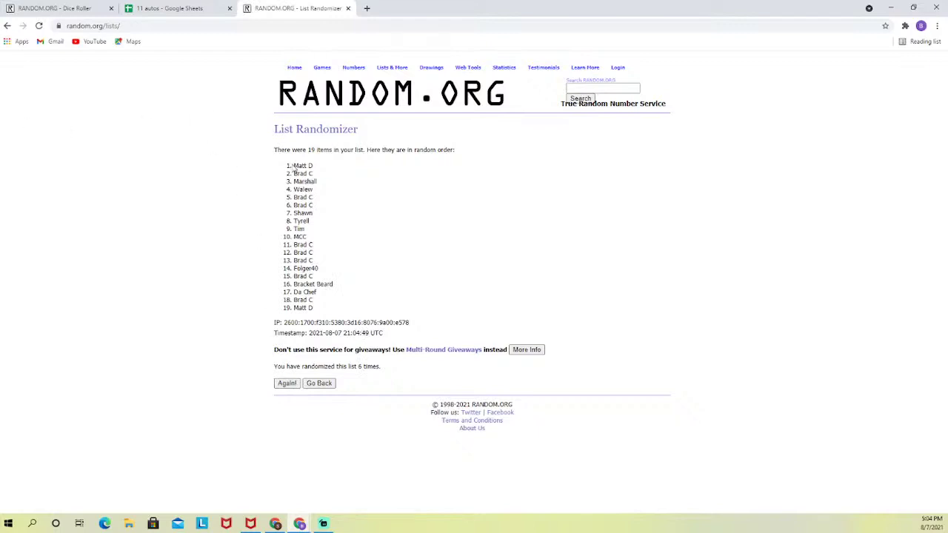
Step: Color the Jets text in cell H1 of the 11 autos sheet dark green
left_click(181, 8)
left_click(406, 134)
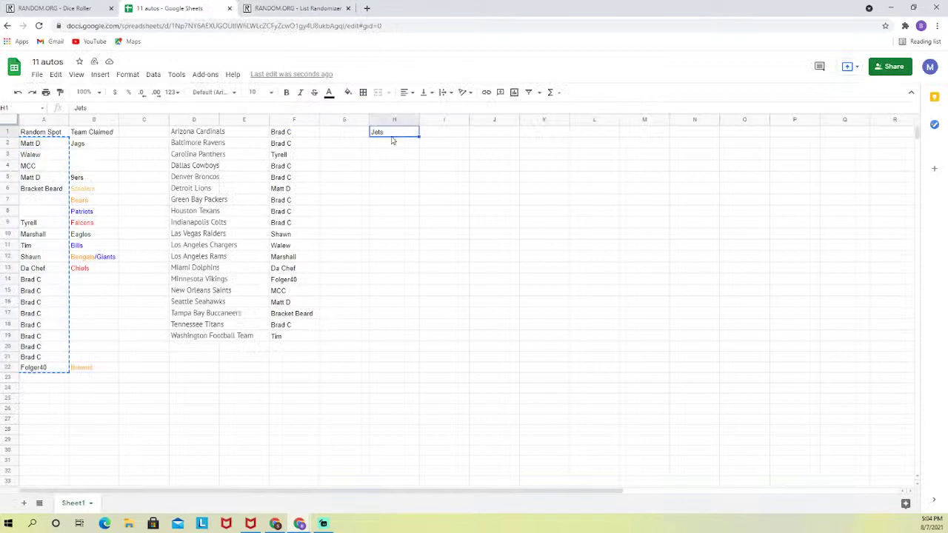
double_click(377, 131)
left_click(329, 93)
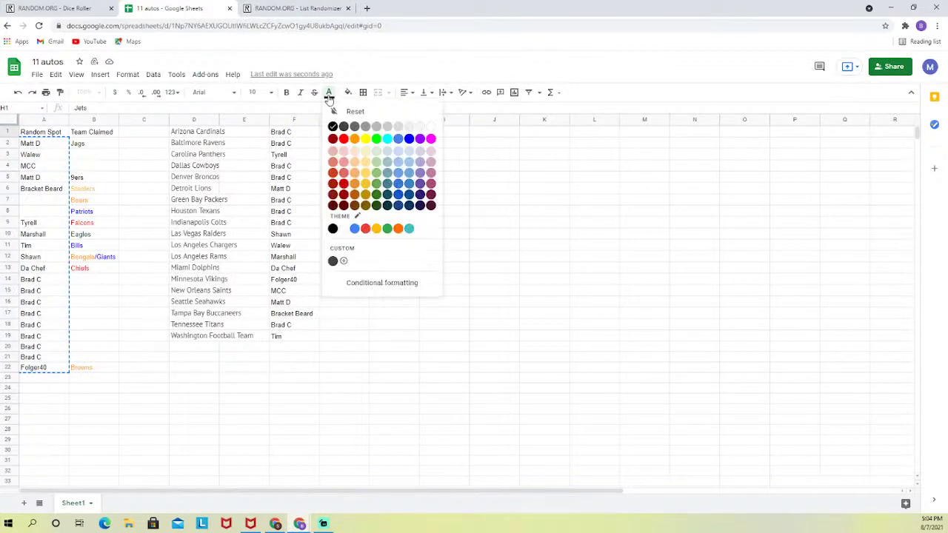
left_click(376, 205)
Step: Enter the name of the participant drawn first in cell I1, beside Jets
left_click(432, 135)
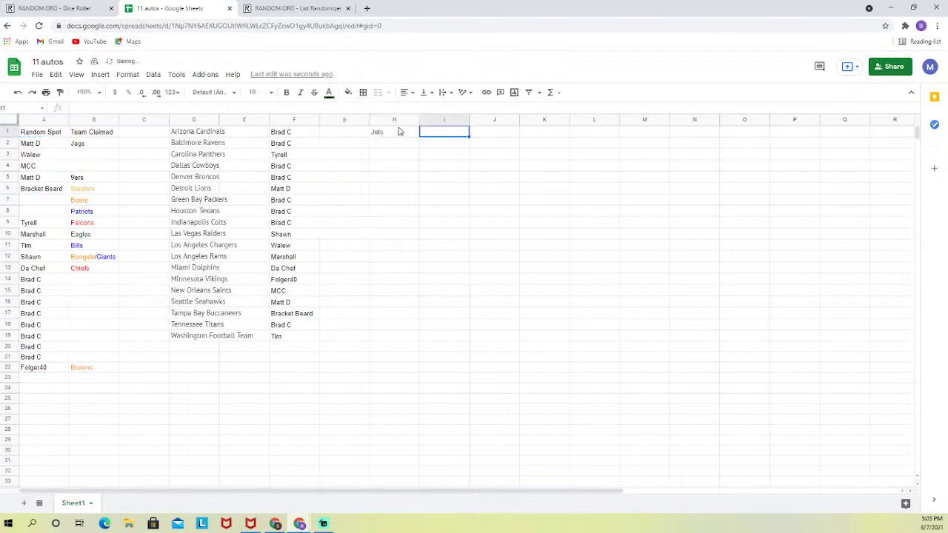
type("Matdd")
key("BackSpace")
key("BackSpace")
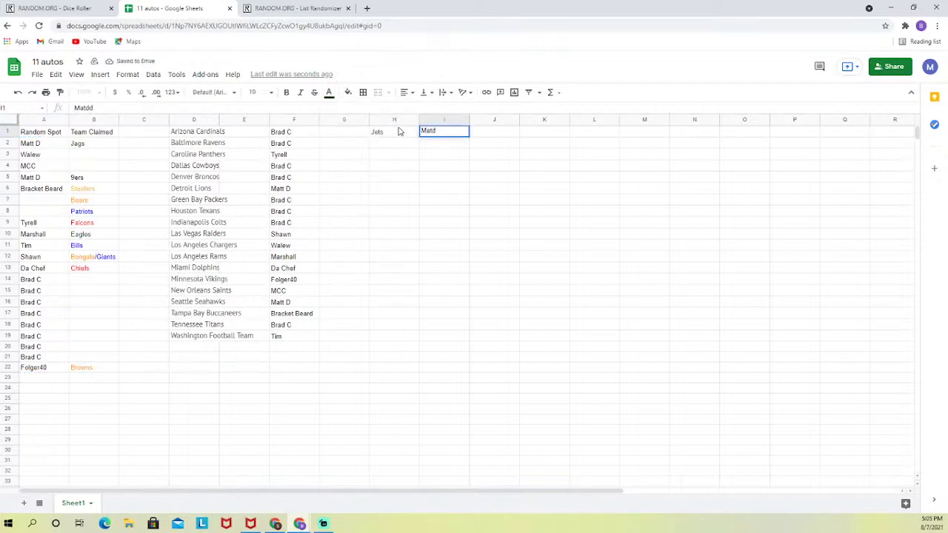
type("t D")
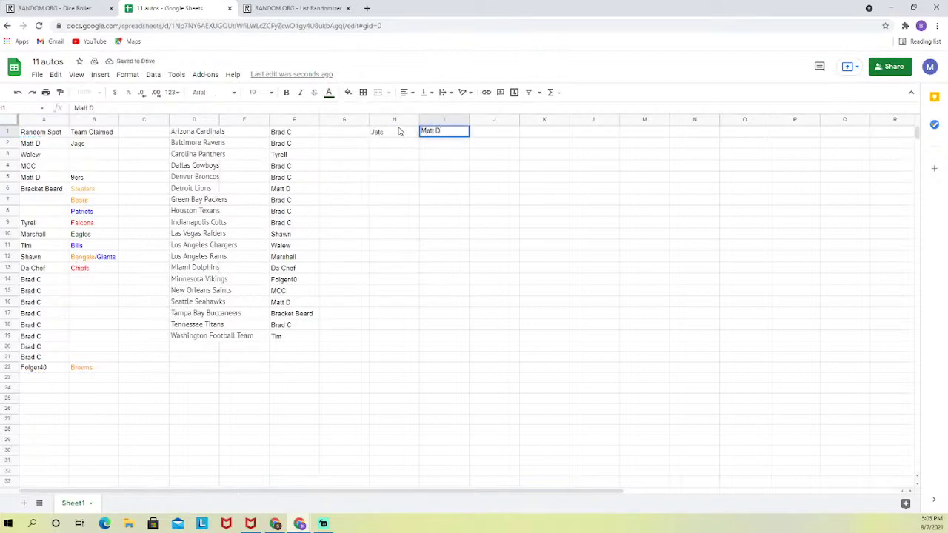